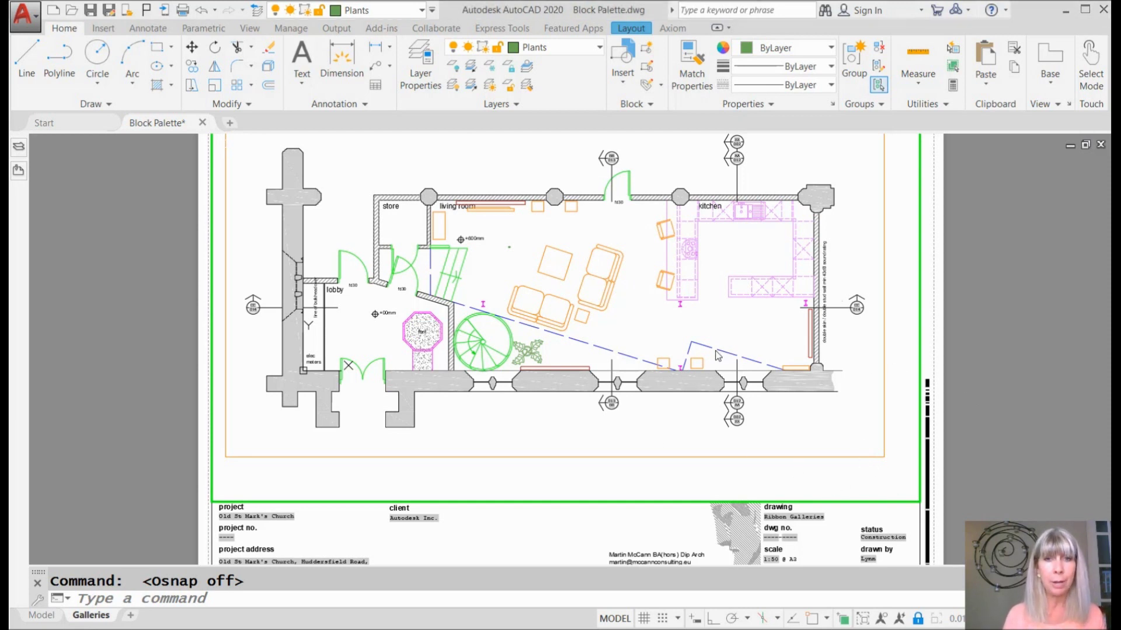
- Run INSERT (I) to show the Blocks palette with the Current Drawing Blocks list
{"action": "left_click", "coordinate": [547, 593]}
{"action": "type", "text": "i"}
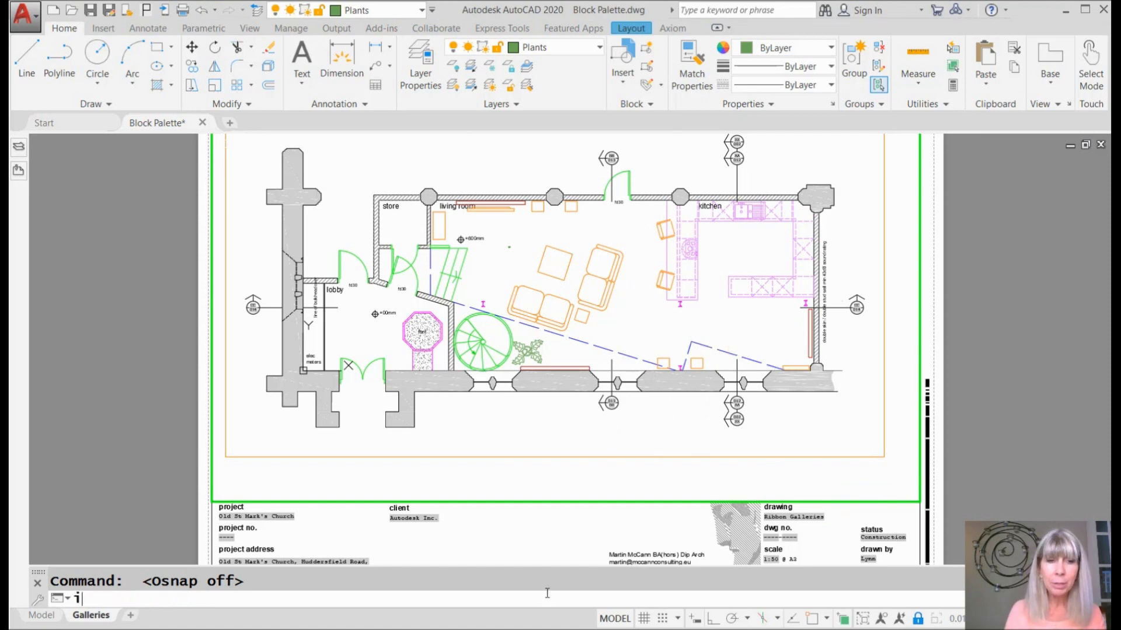
{"action": "key", "text": "Return"}
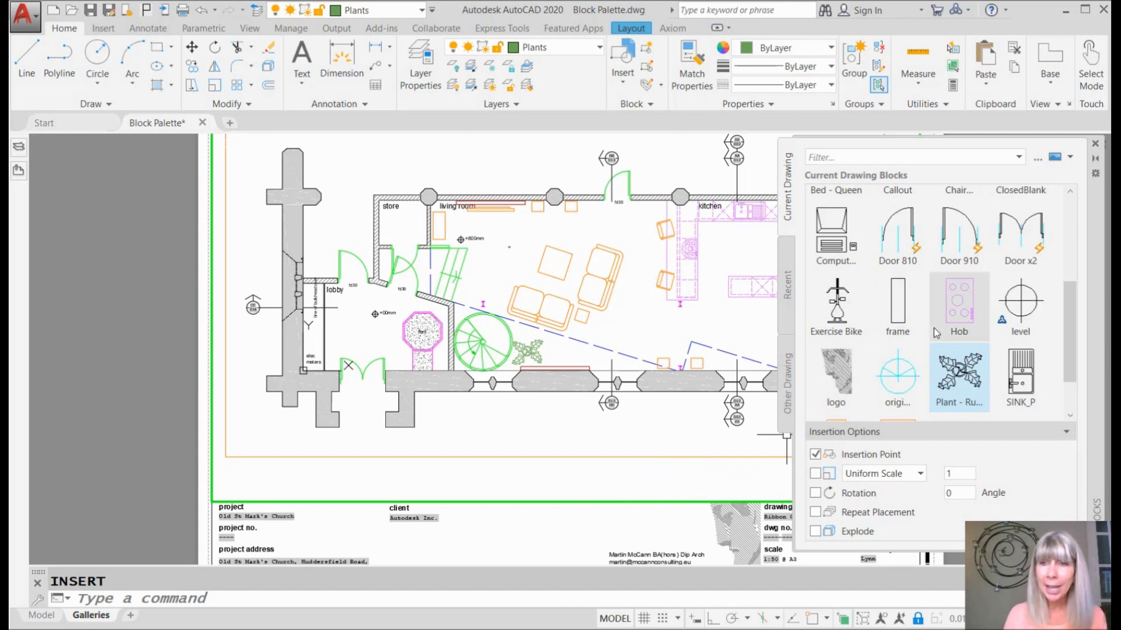
{"action": "left_click_drag", "start_coordinate": [1074, 334], "coordinate": [1084, 369]}
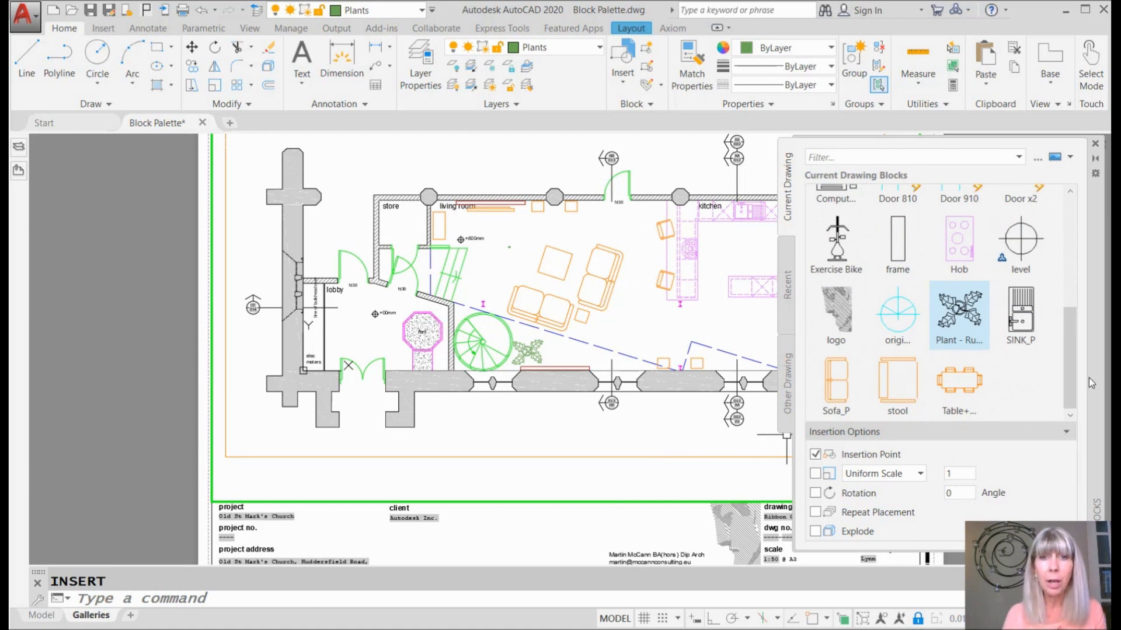
- Place a Plant - Rubber or Philodendron block near the top of the living room, then enable Rotation
{"action": "left_click", "coordinate": [962, 313]}
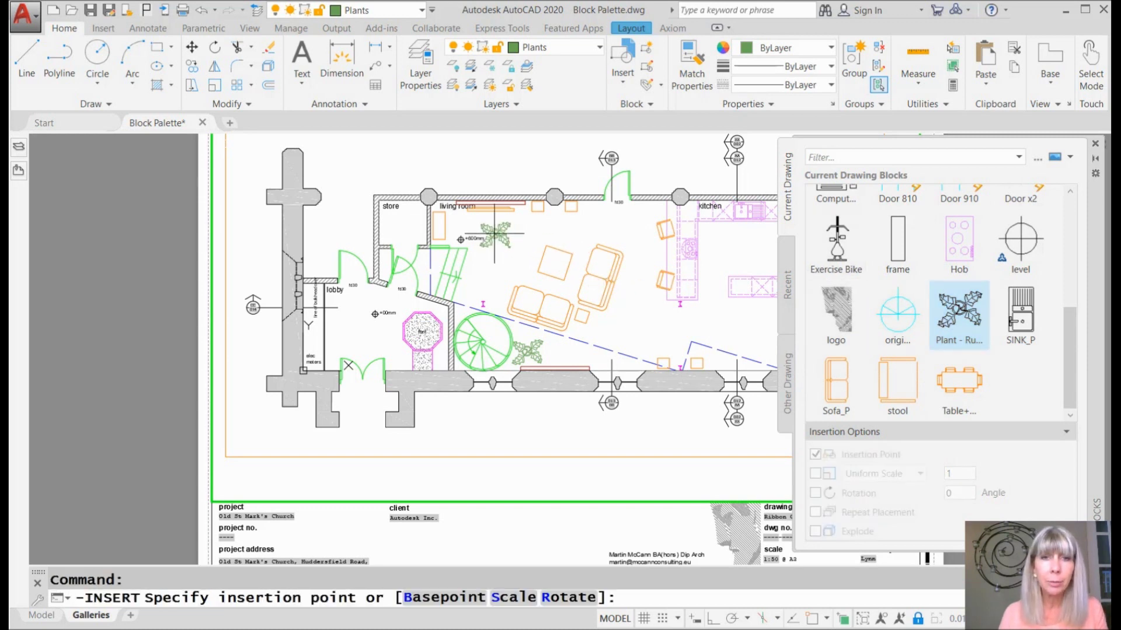
{"action": "left_click", "coordinate": [506, 233]}
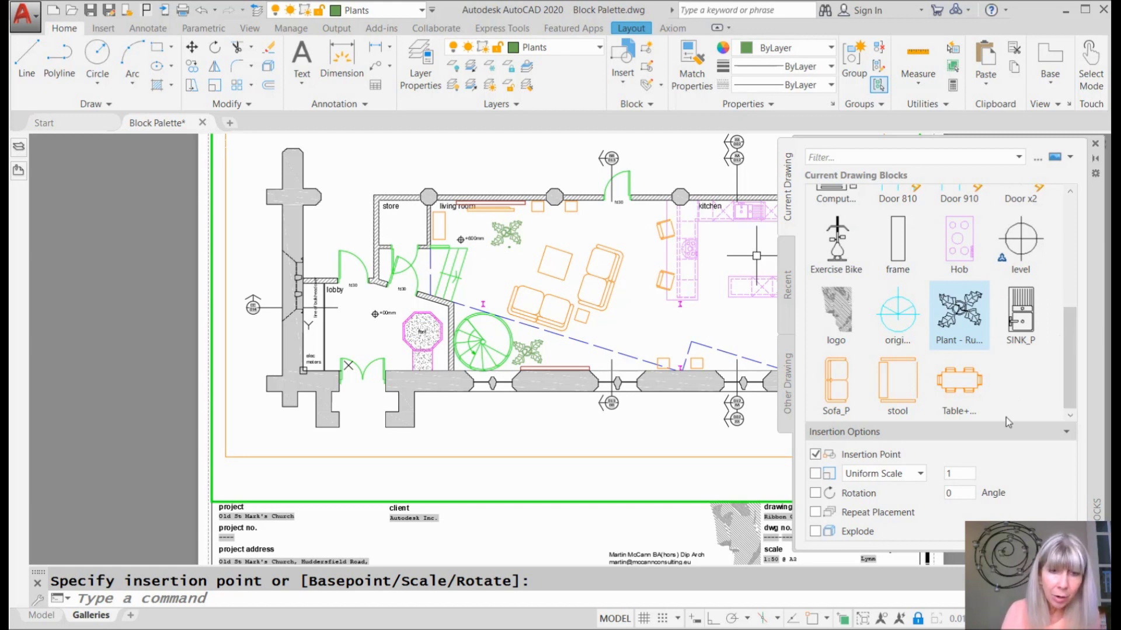
{"action": "left_click", "coordinate": [816, 494]}
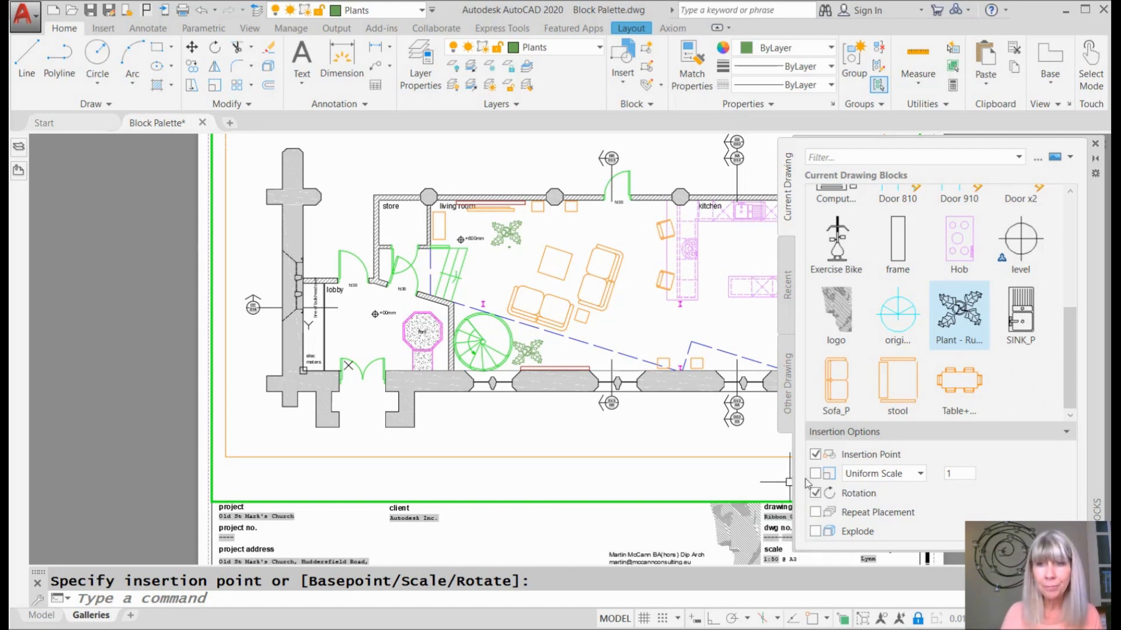
- Insert a second rubber plant at the living room's top with a picked rotation angle, then disable Rotation
{"action": "left_click", "coordinate": [959, 314]}
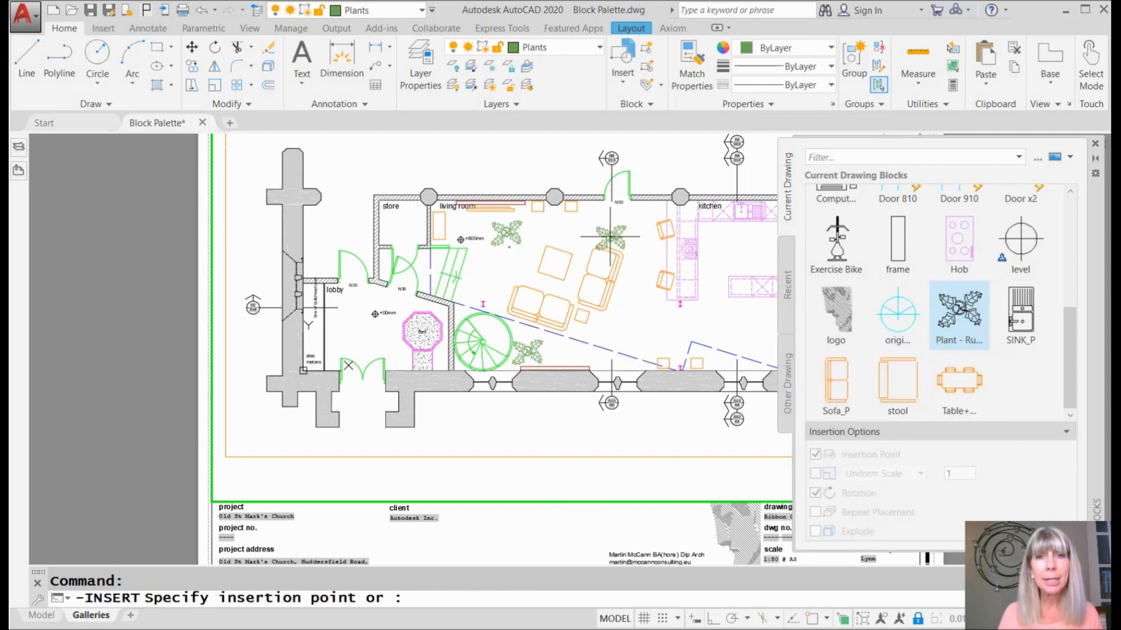
{"action": "left_click", "coordinate": [572, 228]}
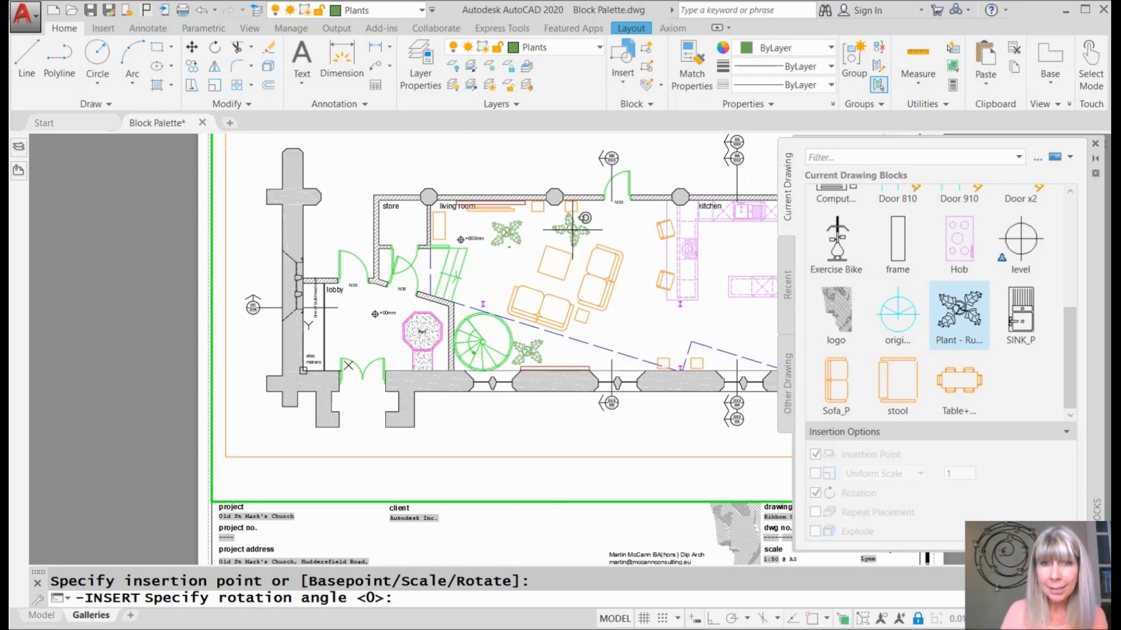
{"action": "left_click", "coordinate": [583, 237]}
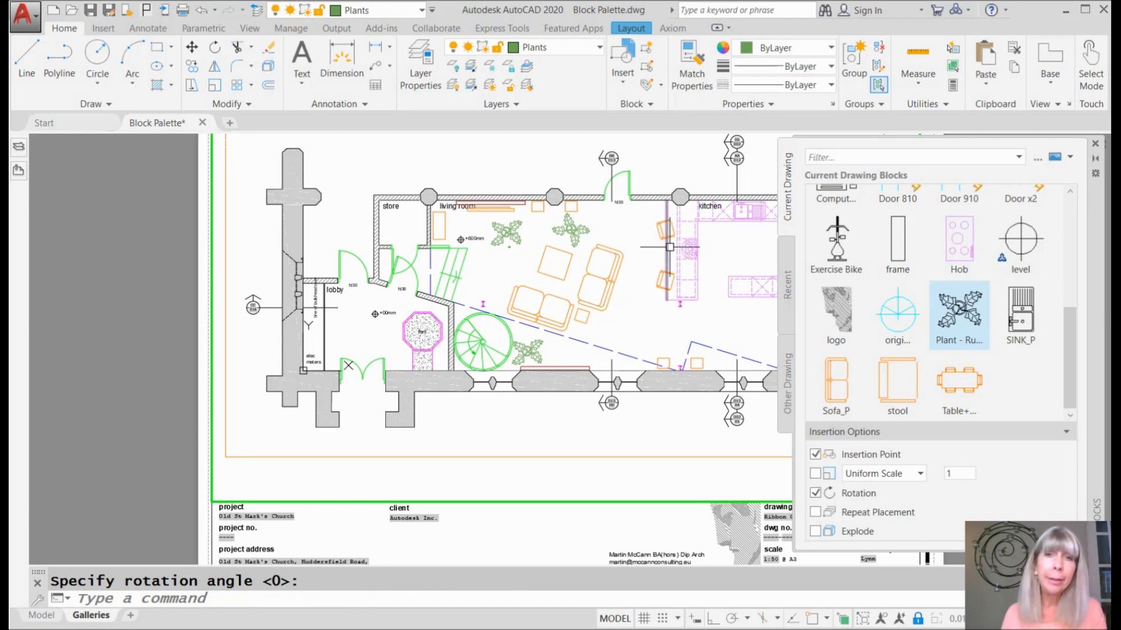
{"action": "left_click", "coordinate": [815, 493]}
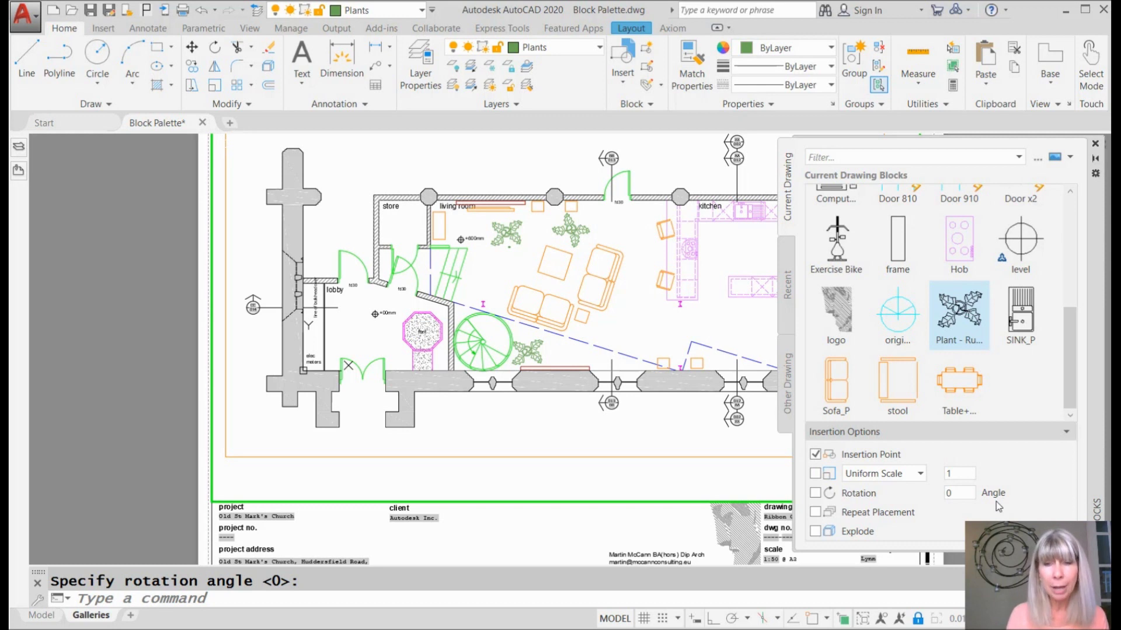
- Insert a plant at the living room's left side with a uniform scale factor of 1.2
{"action": "left_click", "coordinate": [816, 474]}
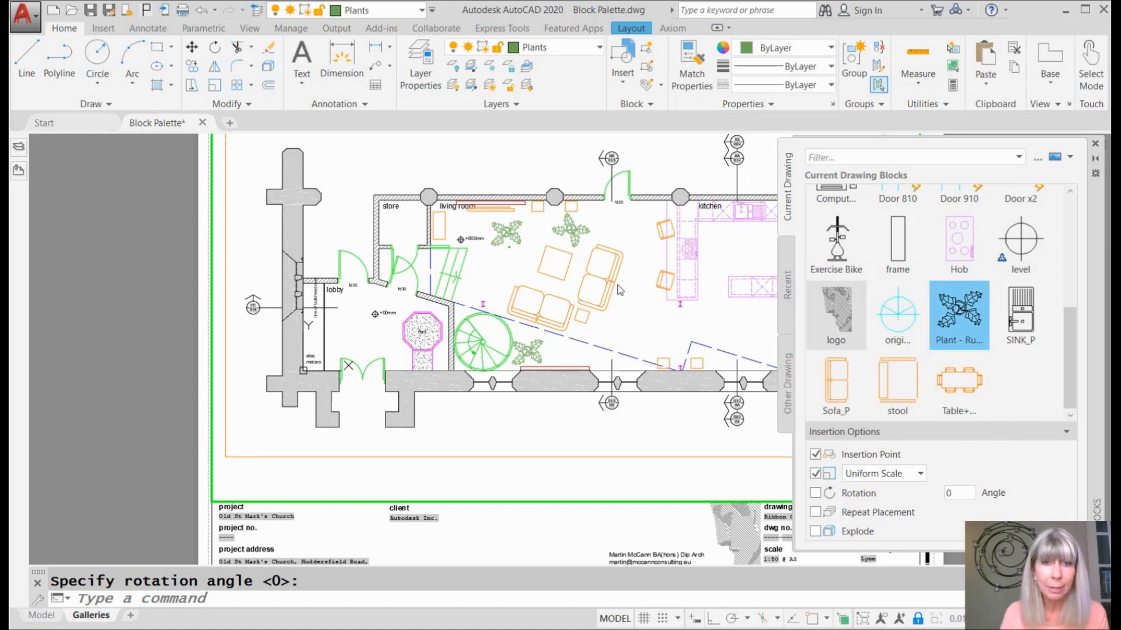
{"action": "left_click", "coordinate": [482, 276]}
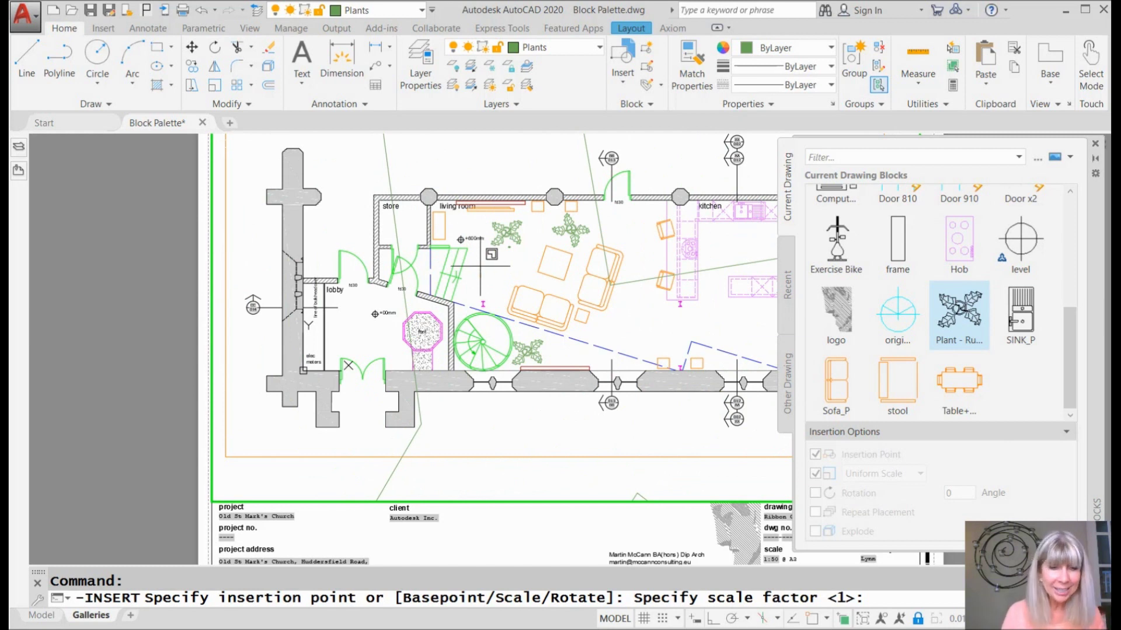
{"action": "type", "text": "1.2"}
{"action": "key", "text": "Return"}
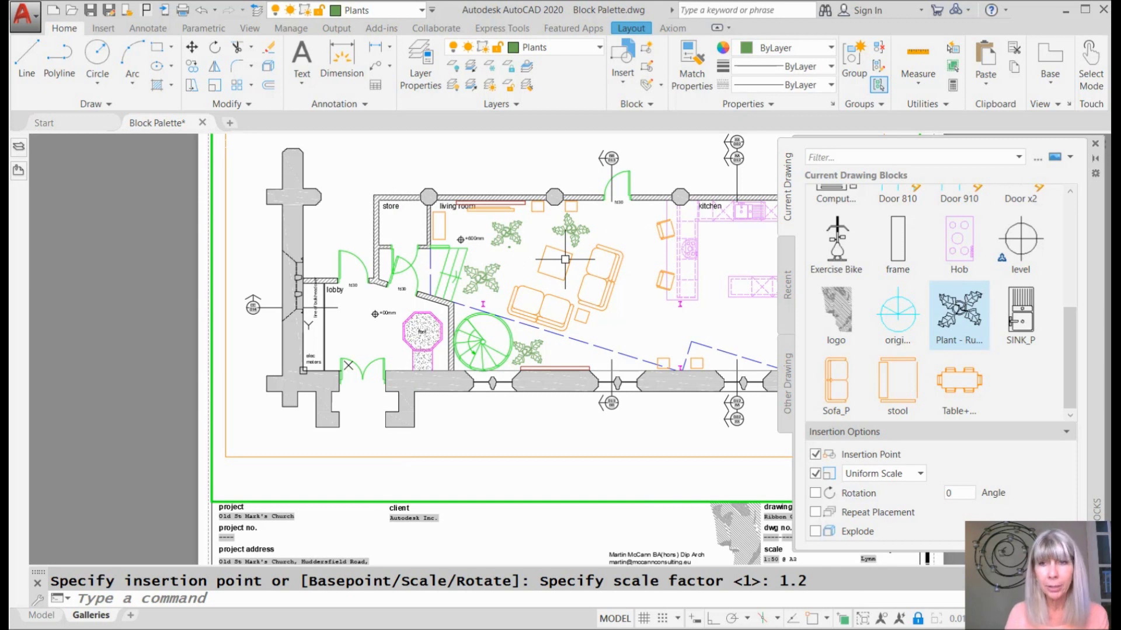
- Switch insertion scaling to separate X, Y, Z values and turn the Scale option off
{"action": "left_click", "coordinate": [920, 474]}
{"action": "left_click", "coordinate": [901, 493]}
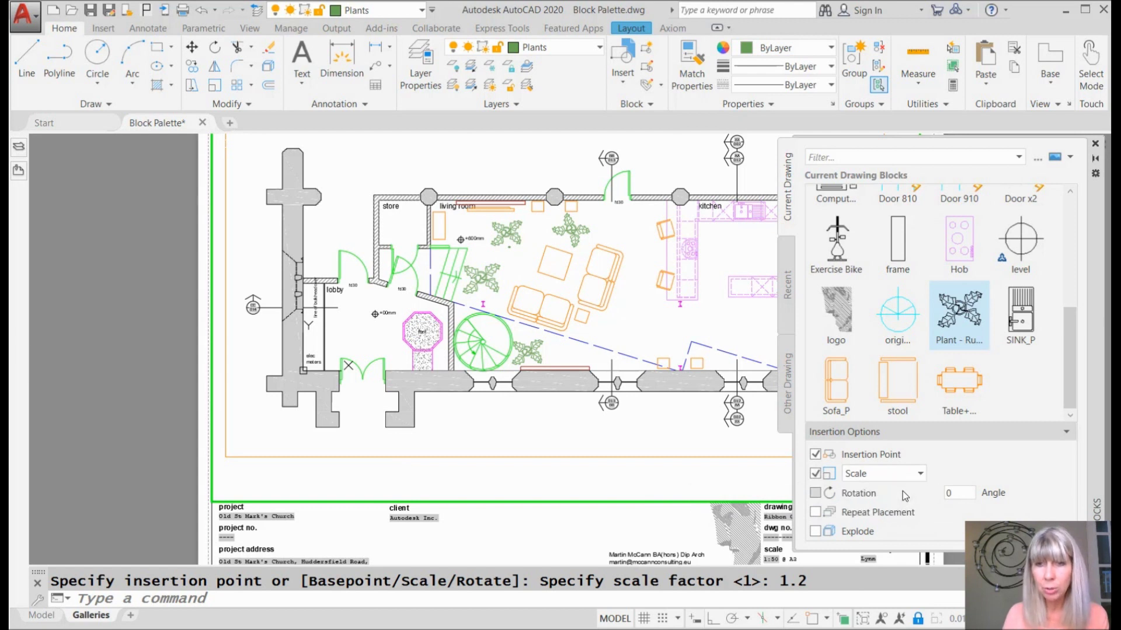
{"action": "left_click", "coordinate": [815, 473]}
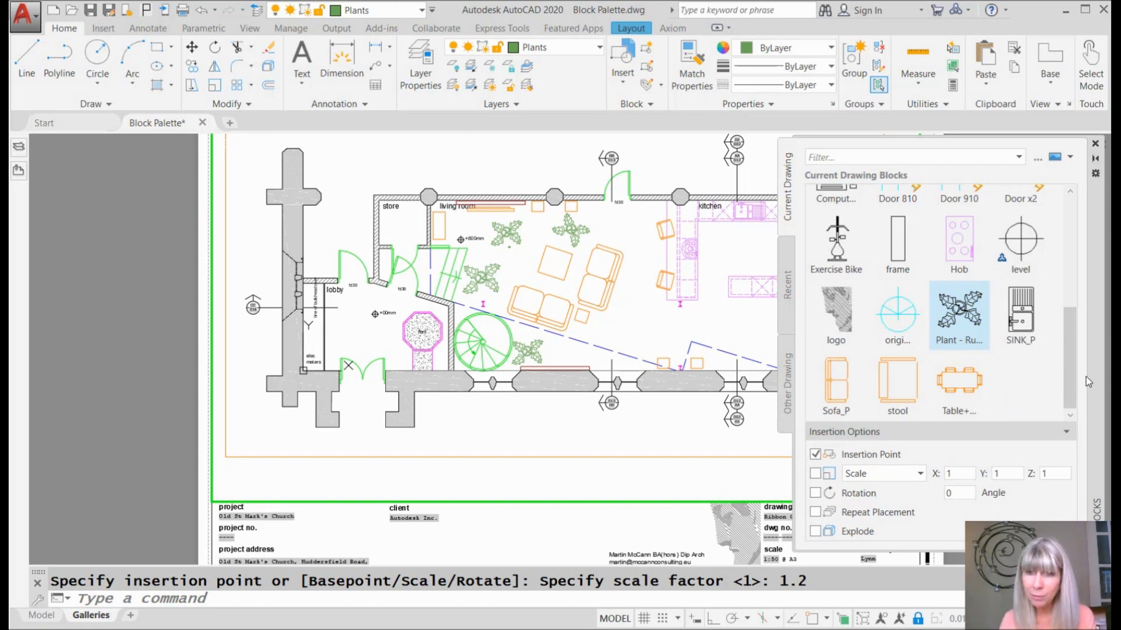
- With Repeat Placement on, place seven stool blocks around the small table, then end insertion
{"action": "left_click", "coordinate": [815, 513]}
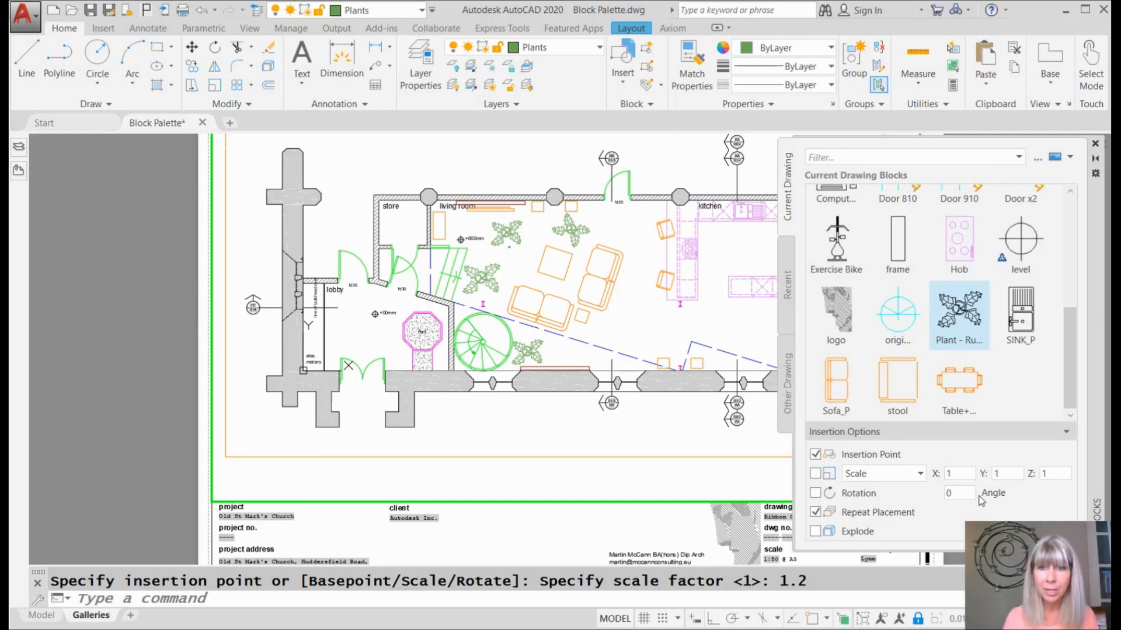
{"action": "left_click", "coordinate": [902, 381]}
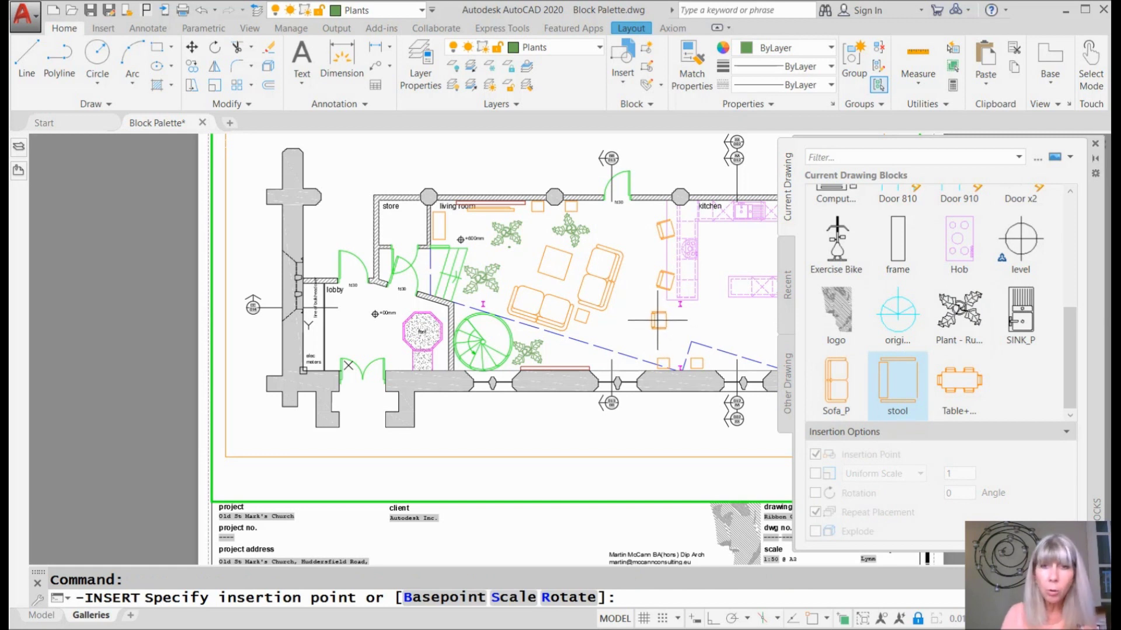
{"action": "left_click", "coordinate": [658, 319]}
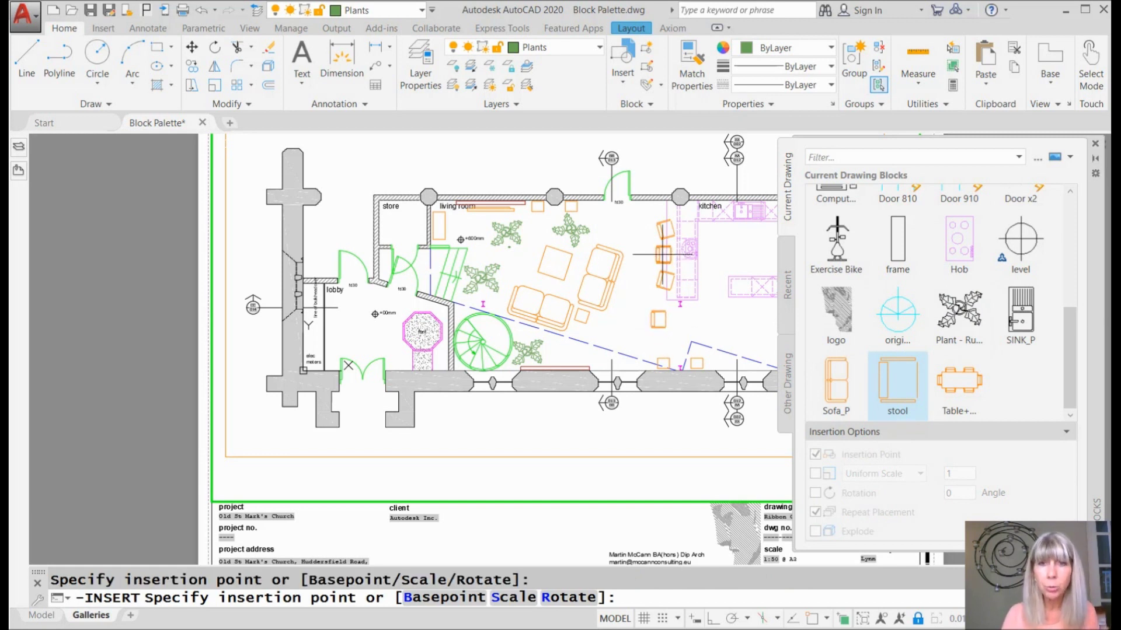
{"action": "left_click", "coordinate": [663, 255]}
{"action": "left_click", "coordinate": [647, 219]}
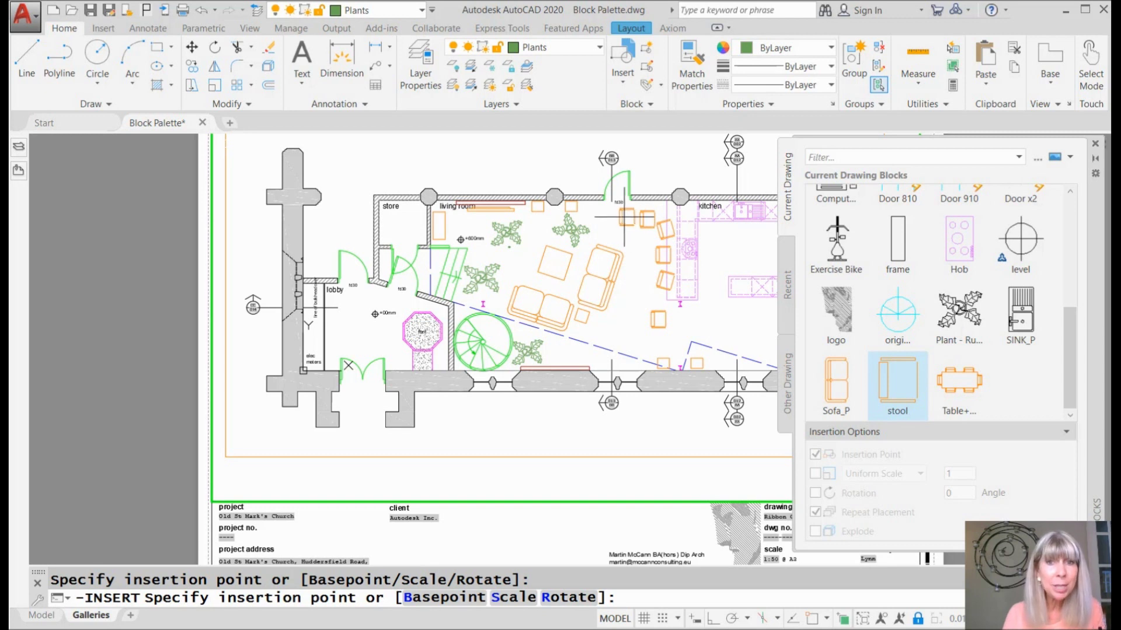
{"action": "left_click", "coordinate": [619, 216]}
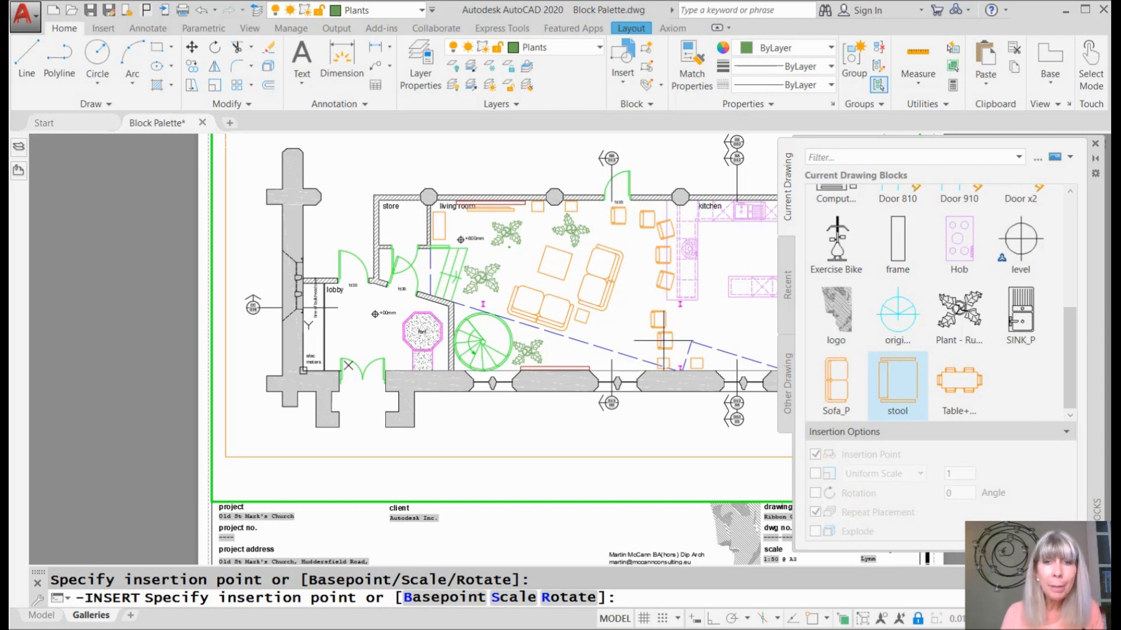
{"action": "left_click", "coordinate": [661, 340]}
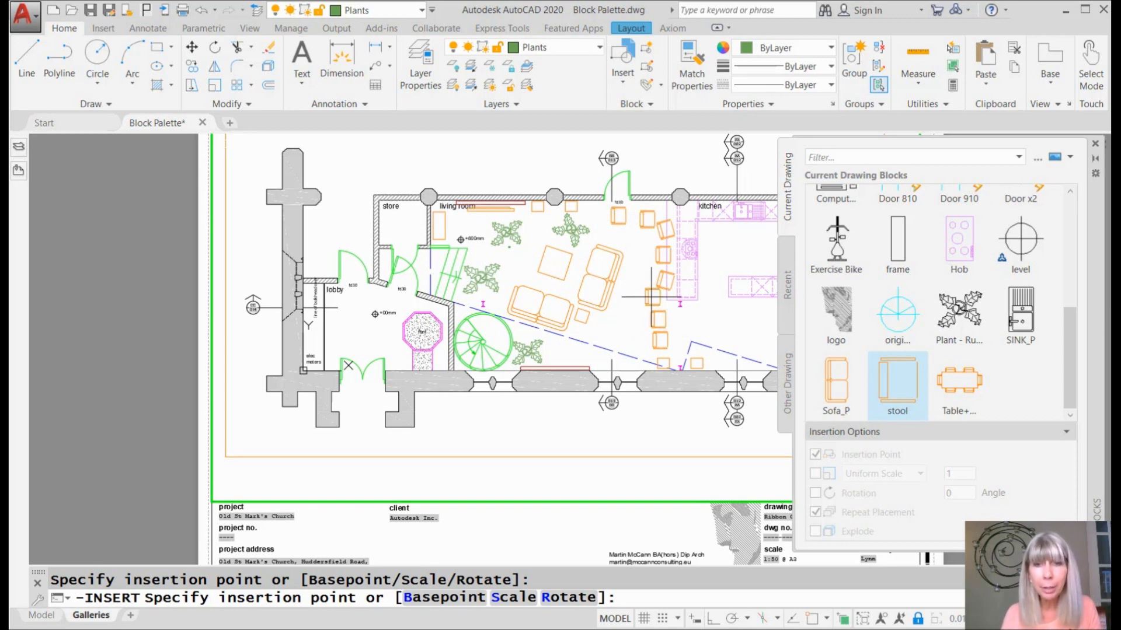
{"action": "left_click", "coordinate": [651, 297]}
{"action": "left_click", "coordinate": [637, 349]}
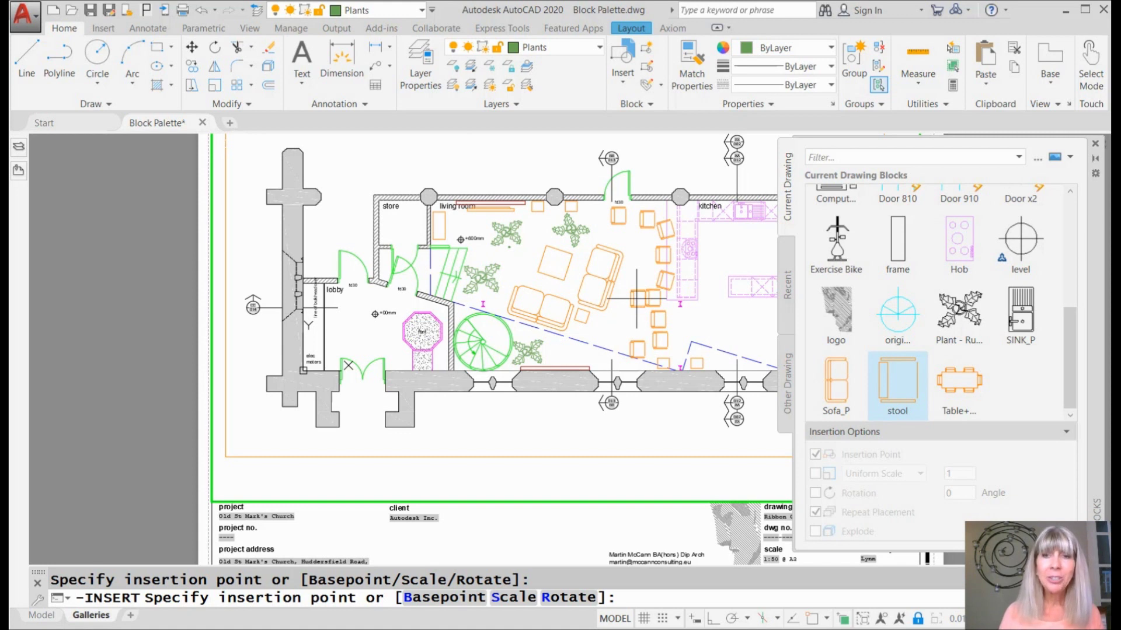
{"action": "key", "text": "Return"}
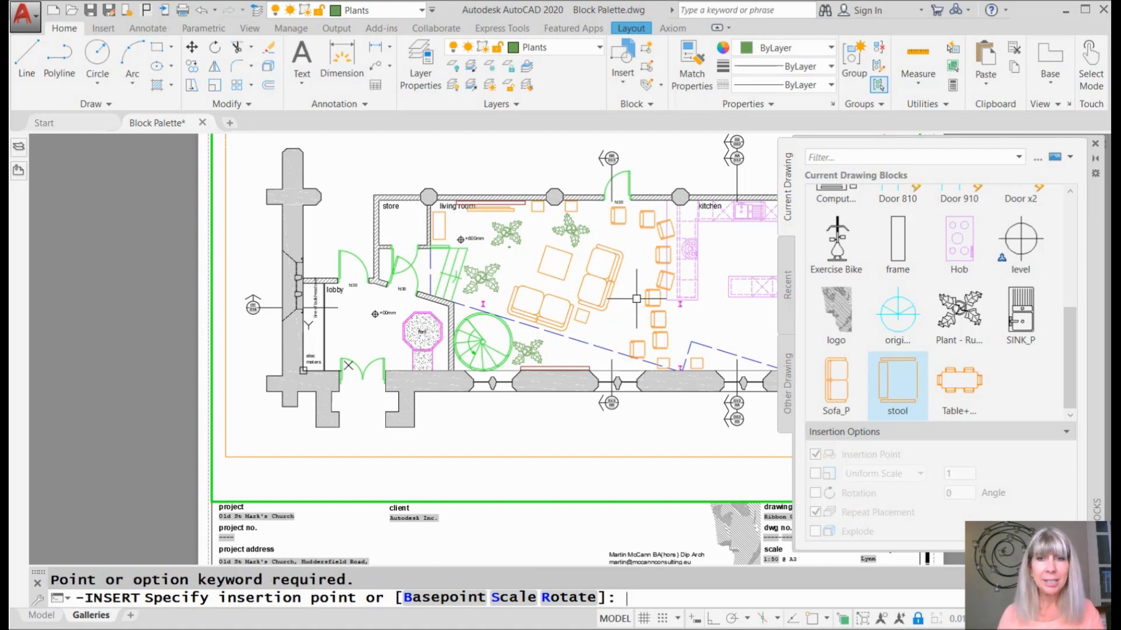
{"action": "key", "text": "Escape"}
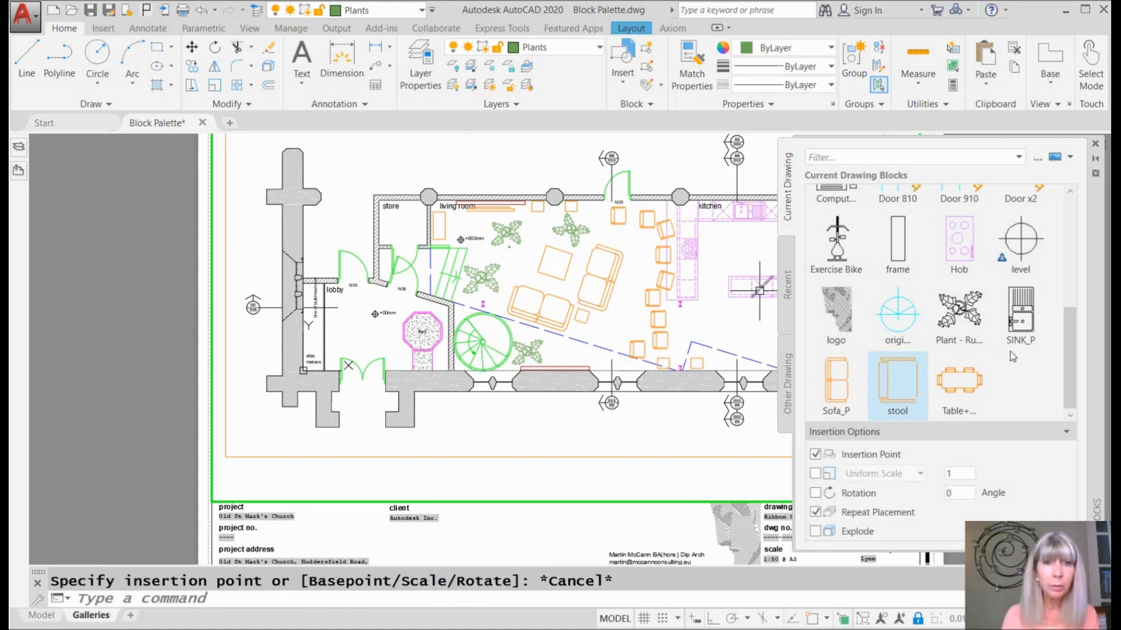
{"action": "mouse_move", "coordinate": [1003, 349]}
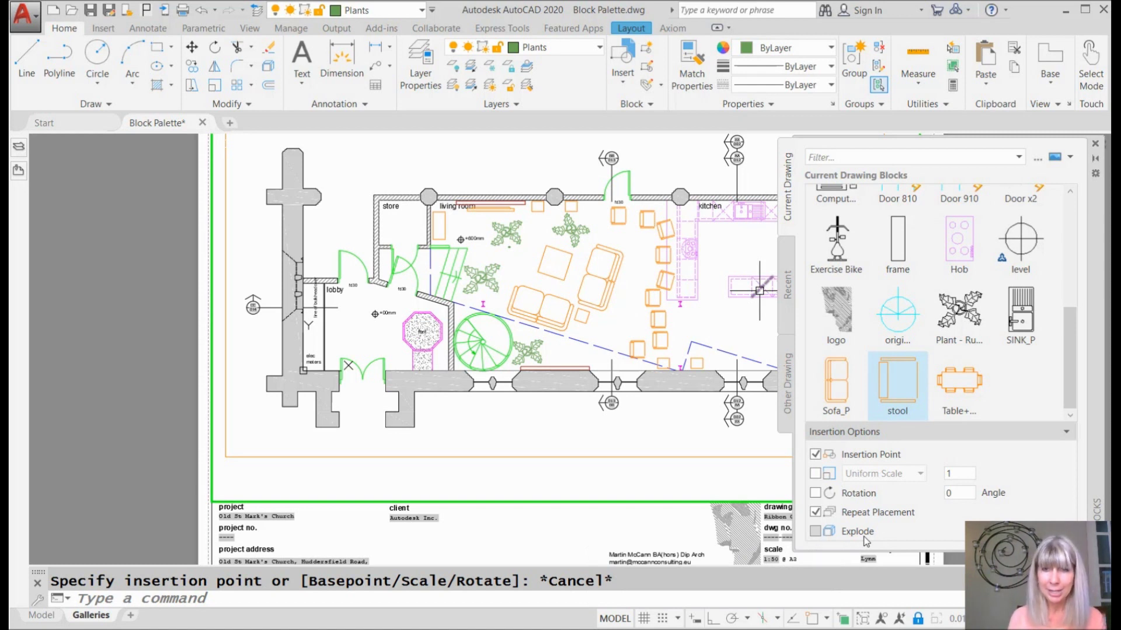
{"action": "left_click", "coordinate": [815, 531]}
{"action": "left_click", "coordinate": [815, 531]}
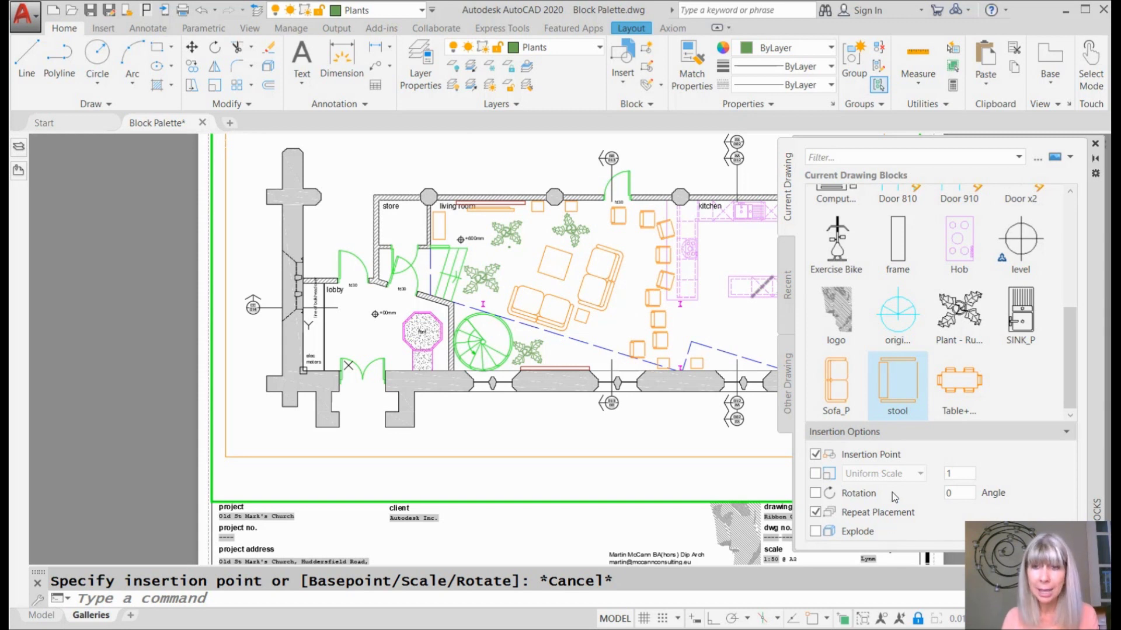
- Try inserting the Plant block from its right-click menu, cancel it, and close the Blocks palette
{"action": "right_click", "coordinate": [957, 331]}
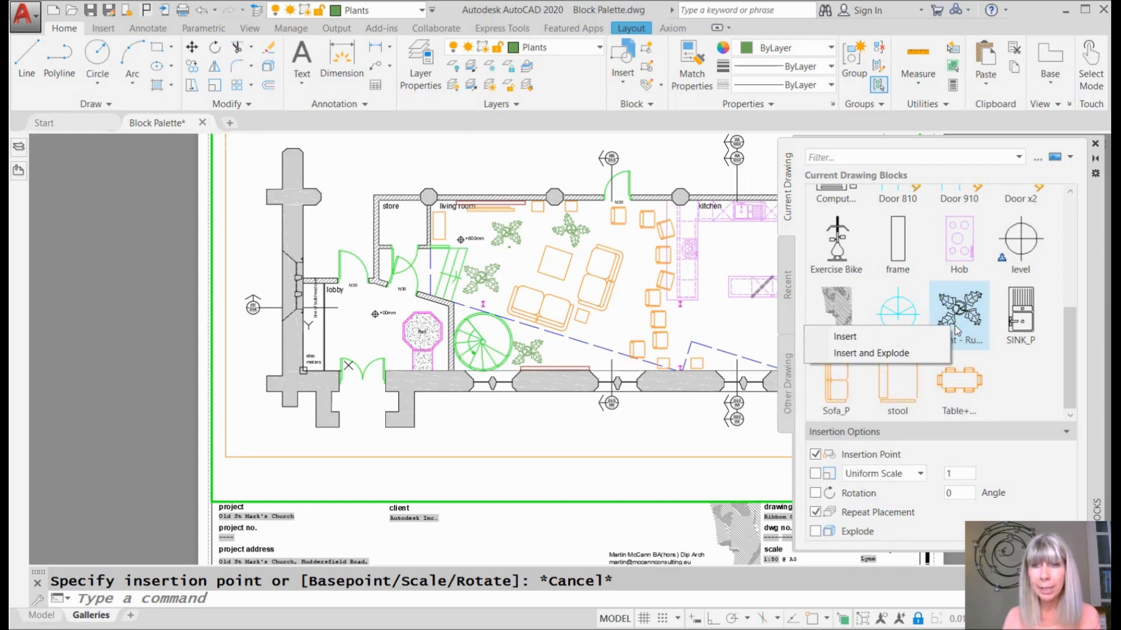
{"action": "left_click", "coordinate": [867, 343]}
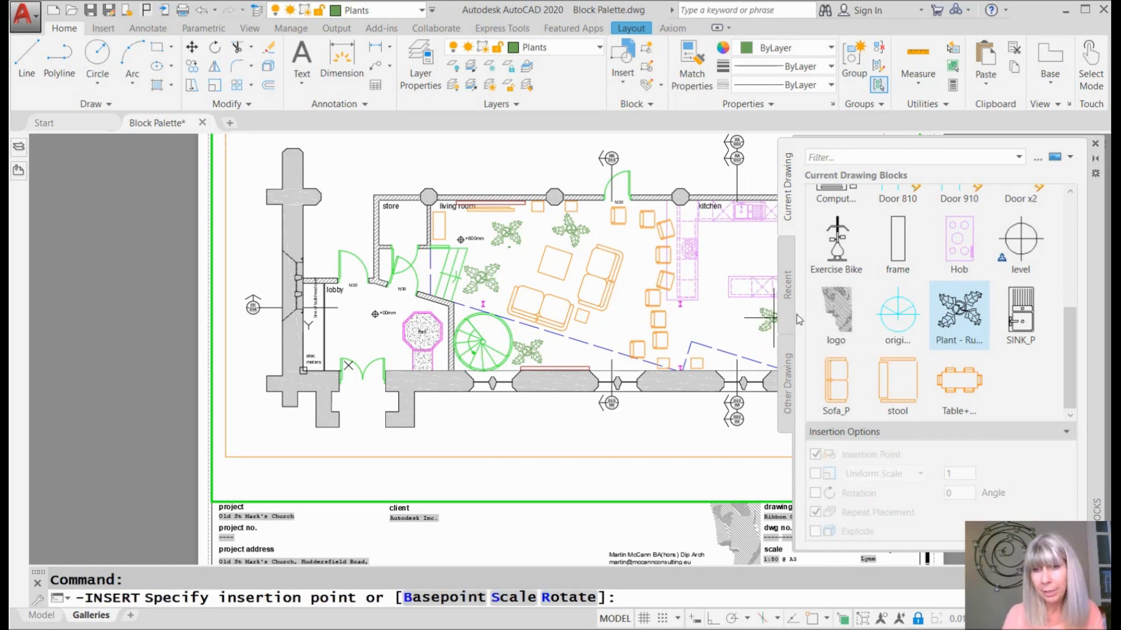
{"action": "key", "text": "Escape"}
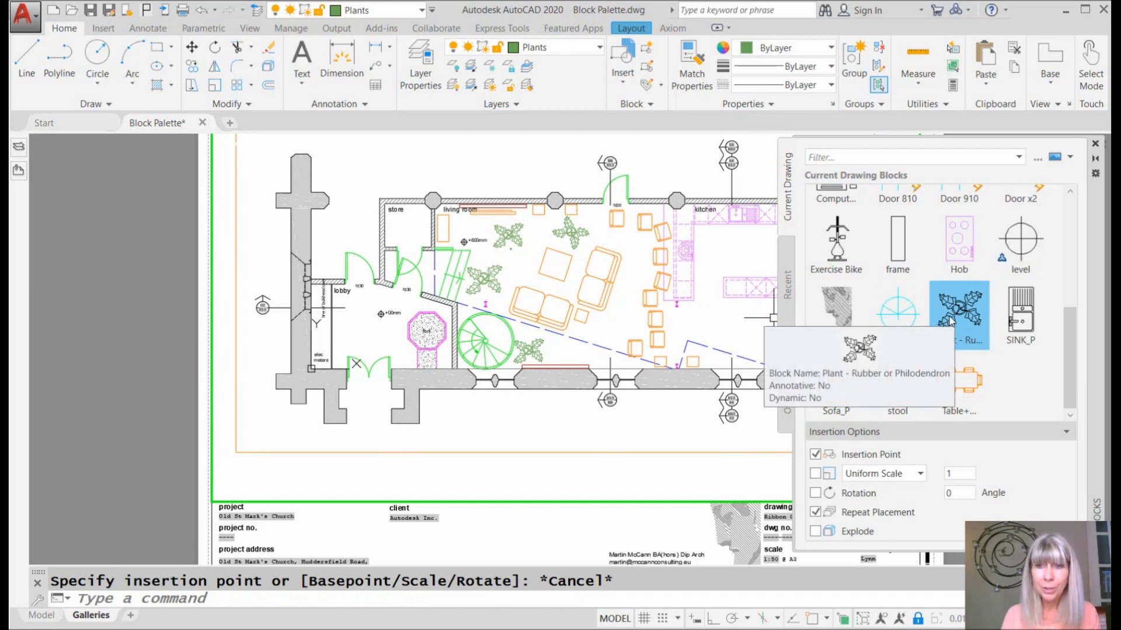
{"action": "right_click", "coordinate": [951, 320]}
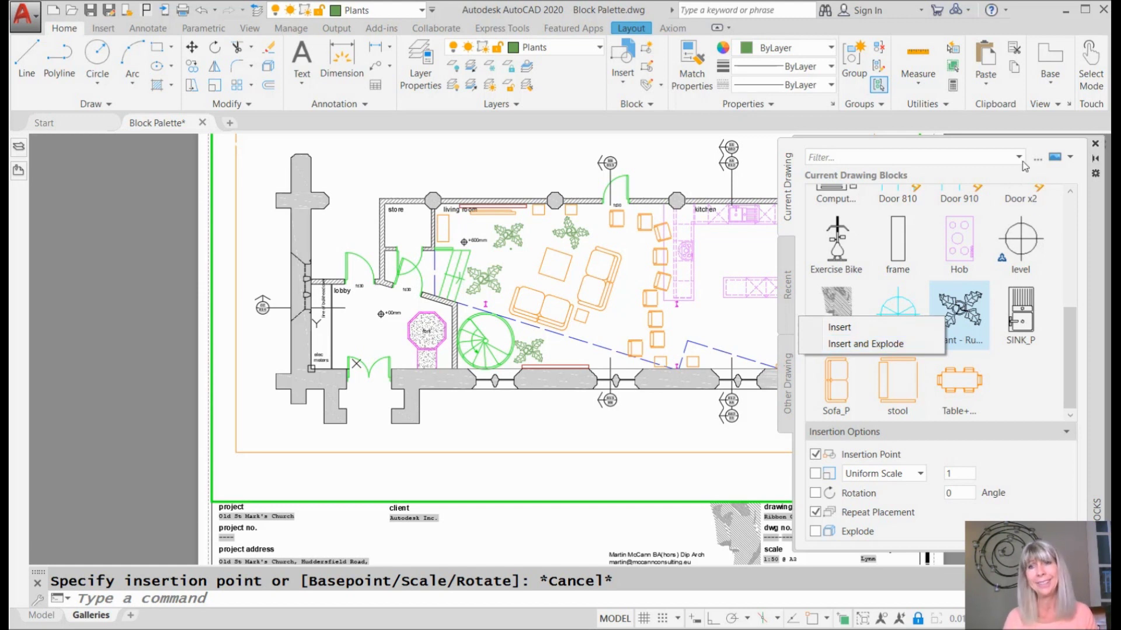
{"action": "left_click", "coordinate": [1038, 369]}
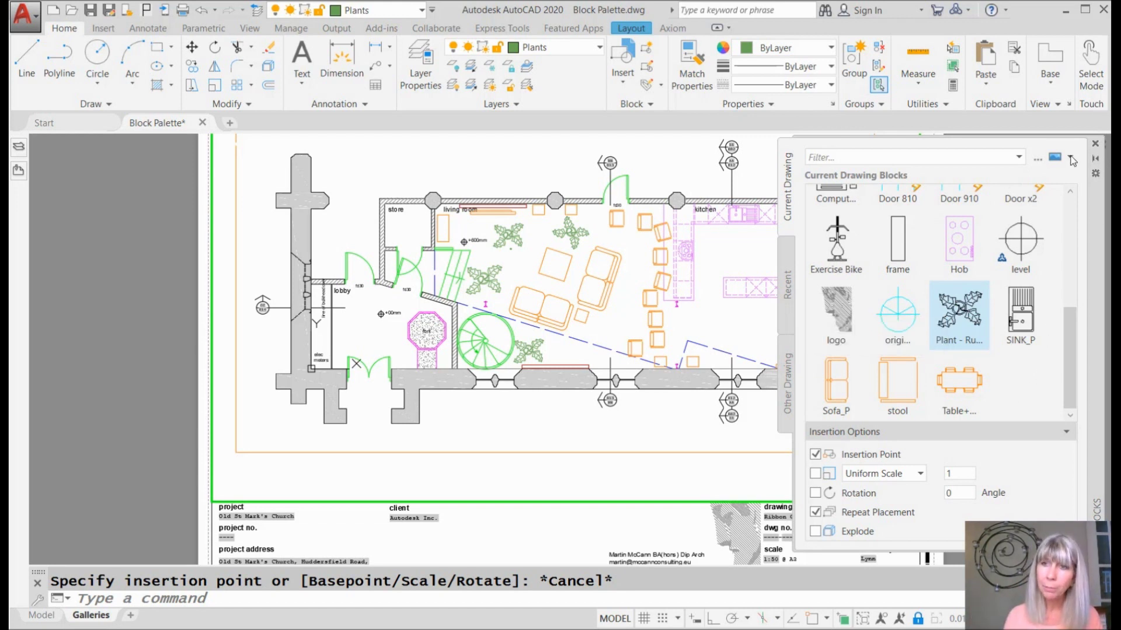
{"action": "left_click", "coordinate": [1095, 145]}
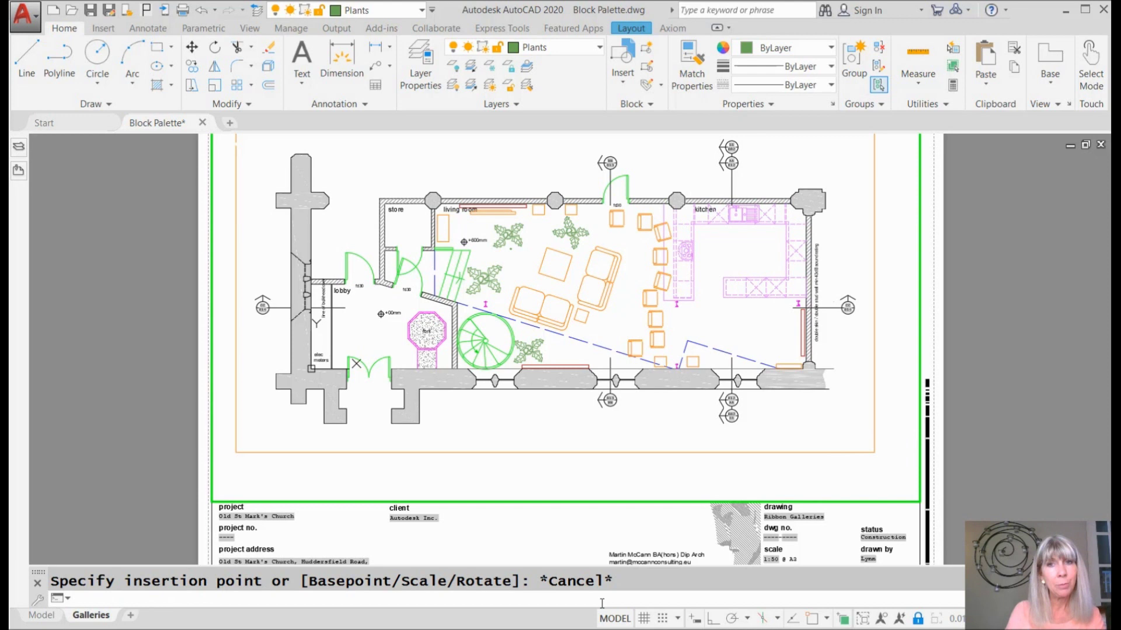
- Enter CLASSICINSERT to bring up the legacy Insert dialog
{"action": "type", "text": "class"}
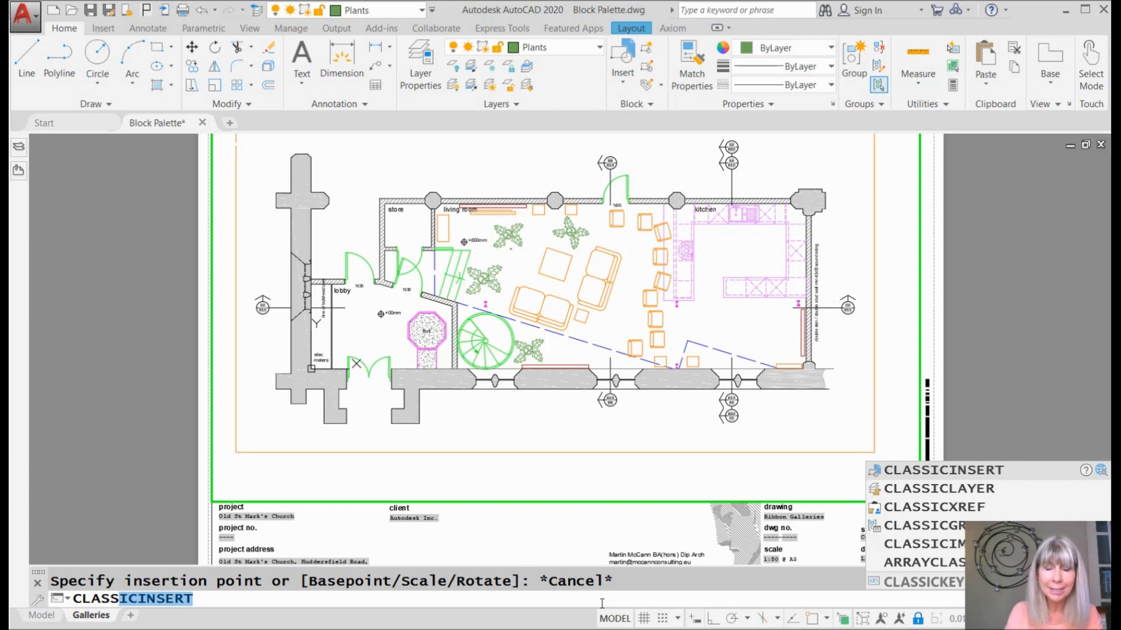
{"action": "key", "text": "Return"}
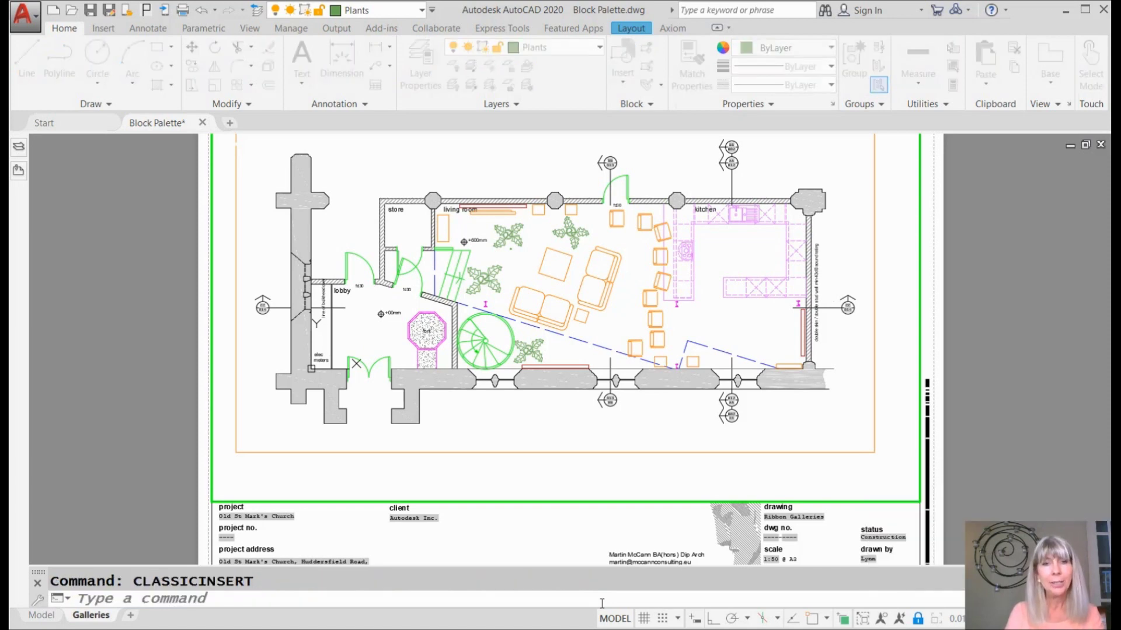